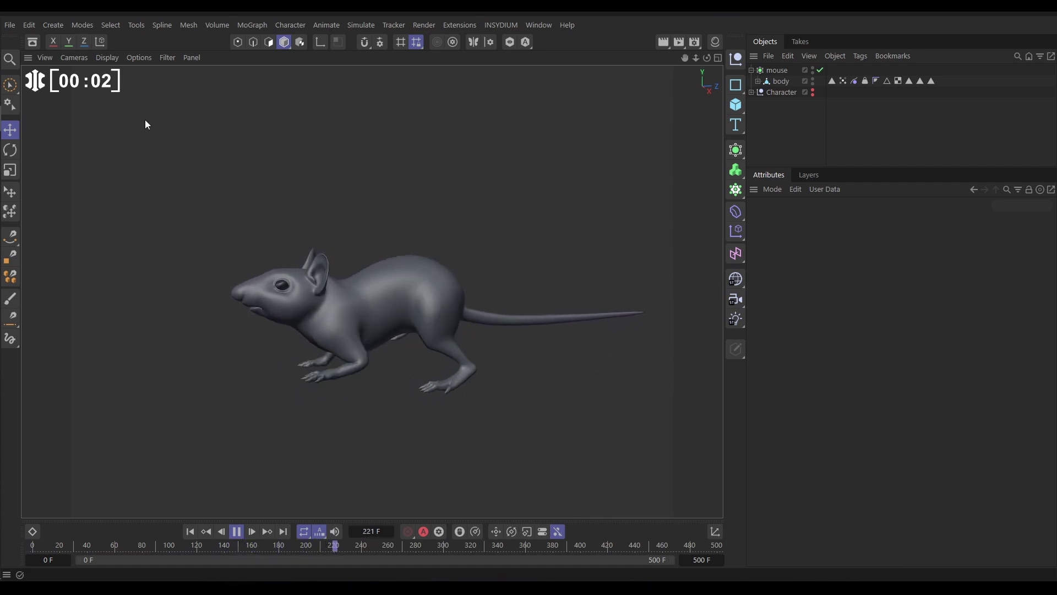
Glance at the asset library, close it, and pause the mouse animation
click(33, 42)
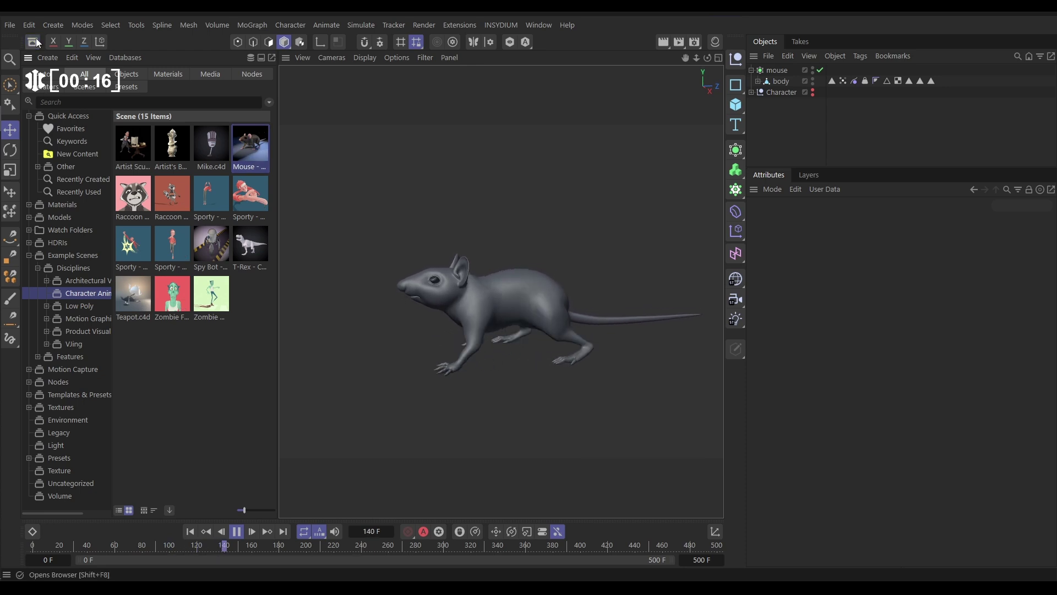
key(shift+F8)
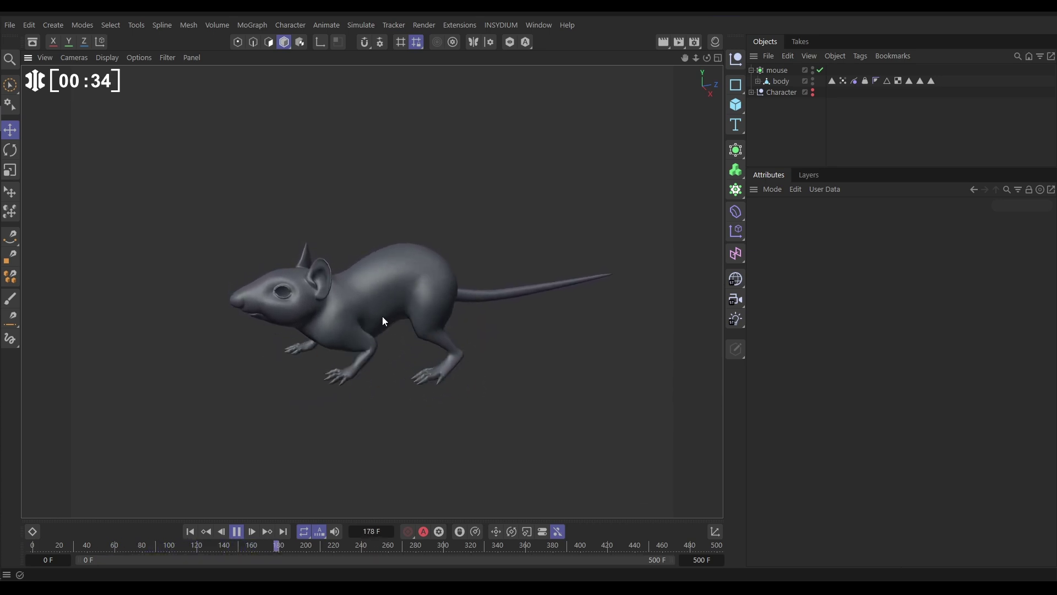
click(245, 532)
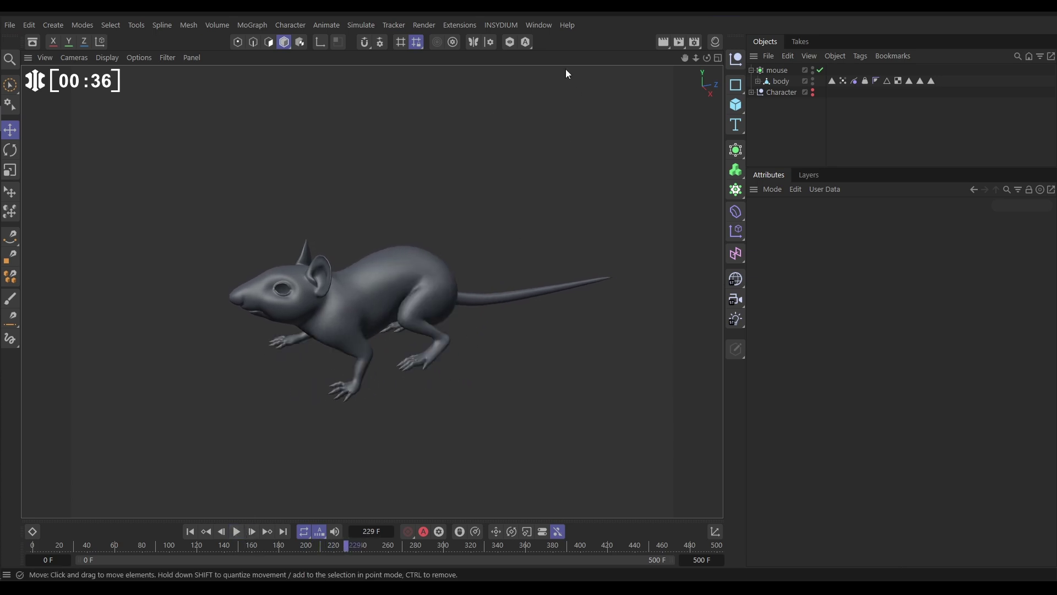
Add an mtEdgeSpline object from INSYDIUM MeshTools and parent the mouse under it
click(500, 26)
mouse_move(528, 110)
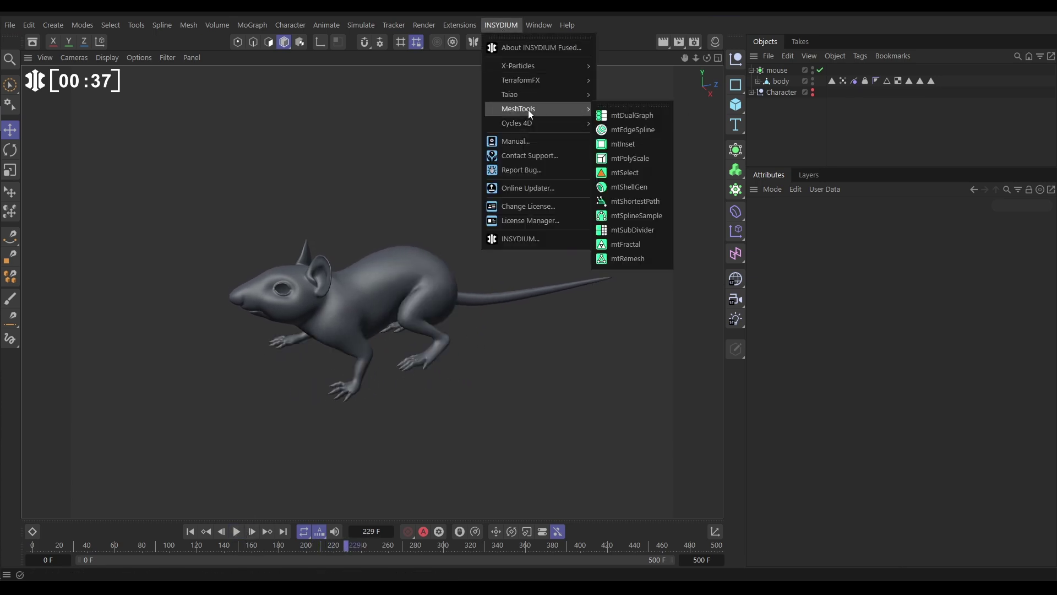
click(629, 131)
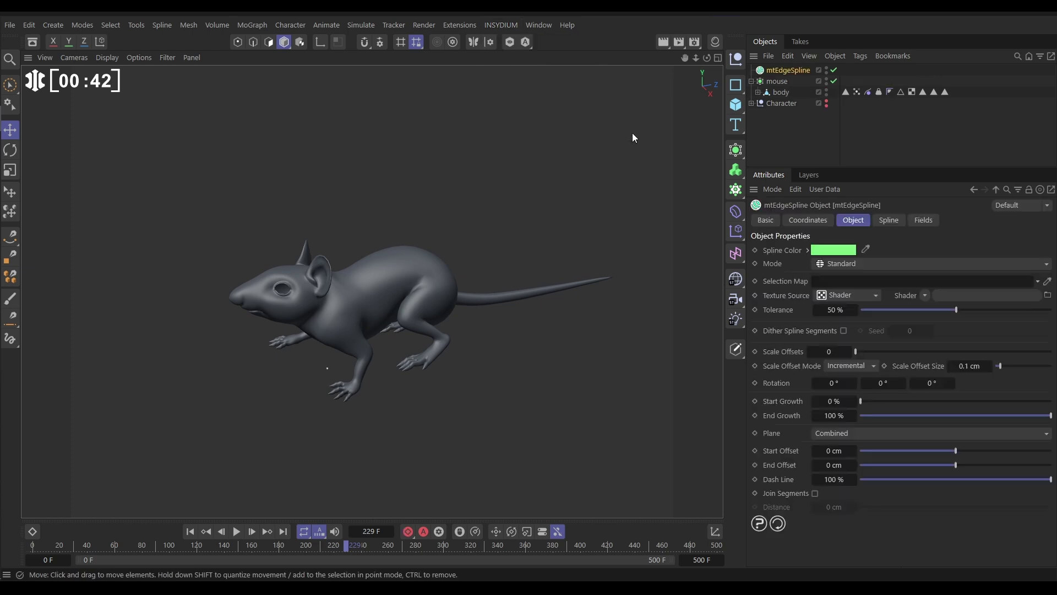
drag(776, 81, 785, 70)
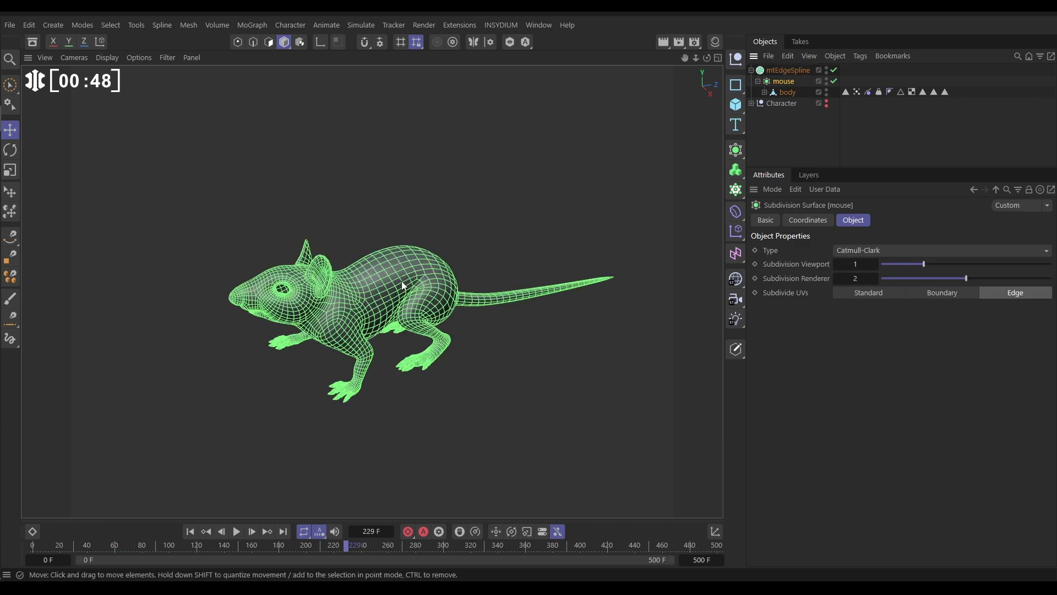
Play the animation, stop at frame 252, and orbit to inspect the traced edges
alt+drag(355, 292, 325, 264)
click(236, 532)
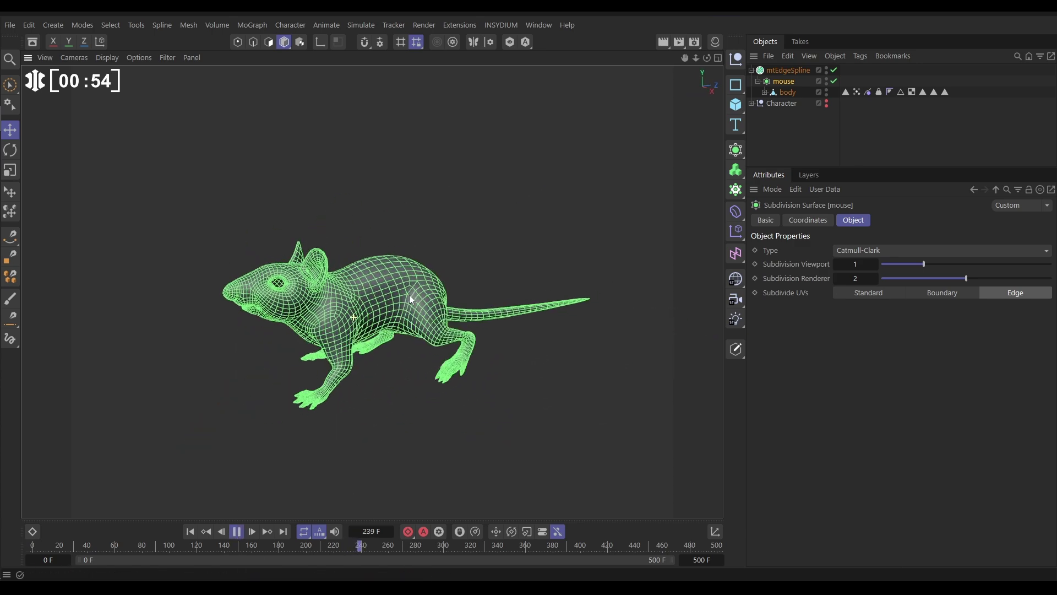
click(242, 532)
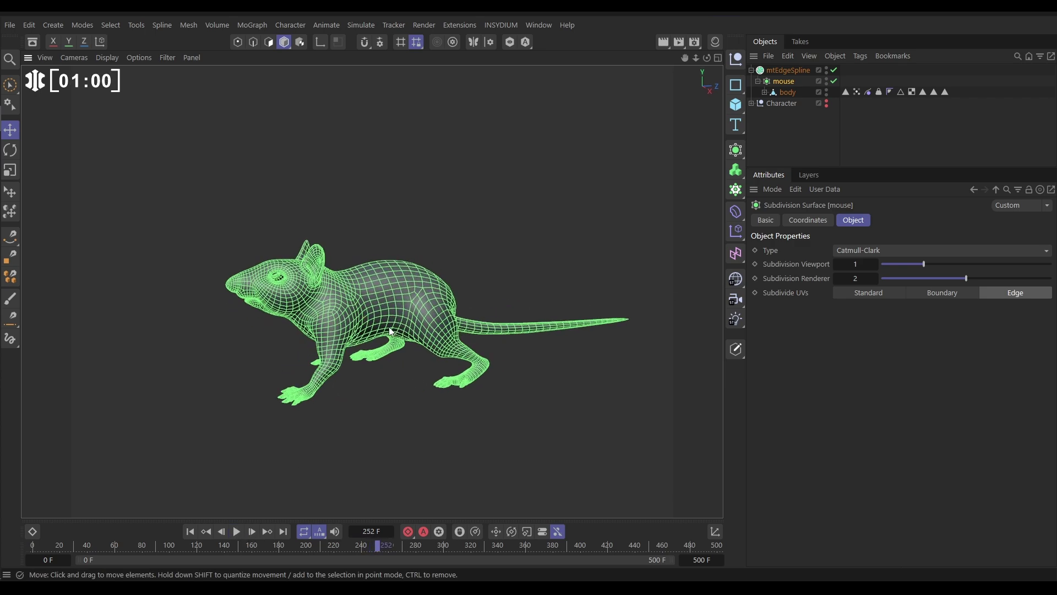
alt+drag(343, 310, 299, 300)
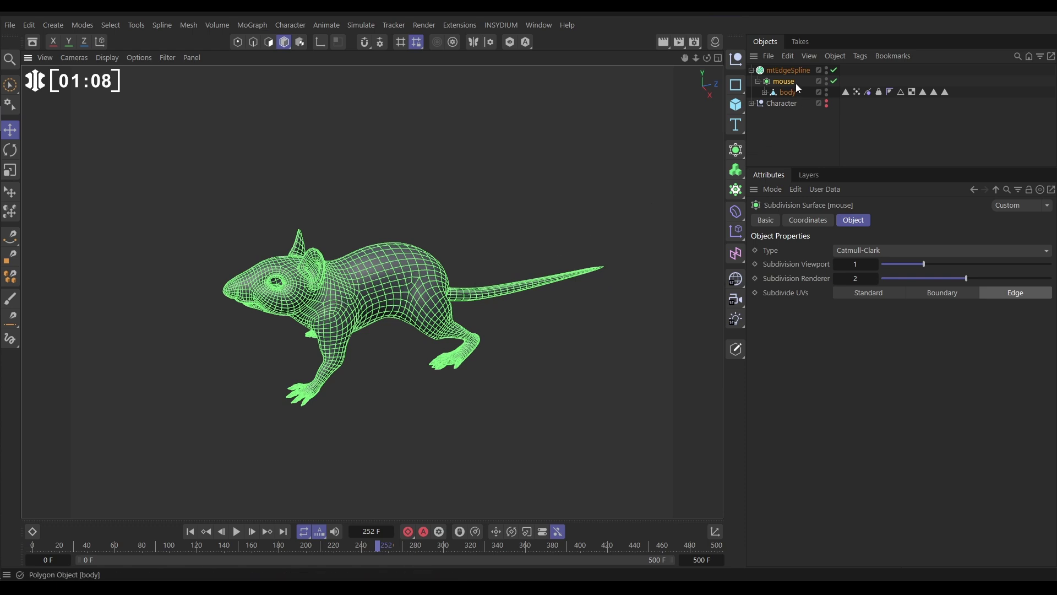
Switch mtEdgeSpline to Curvature mode with an 8.8° Curvature Angle and inspect the contours from several angles
click(785, 70)
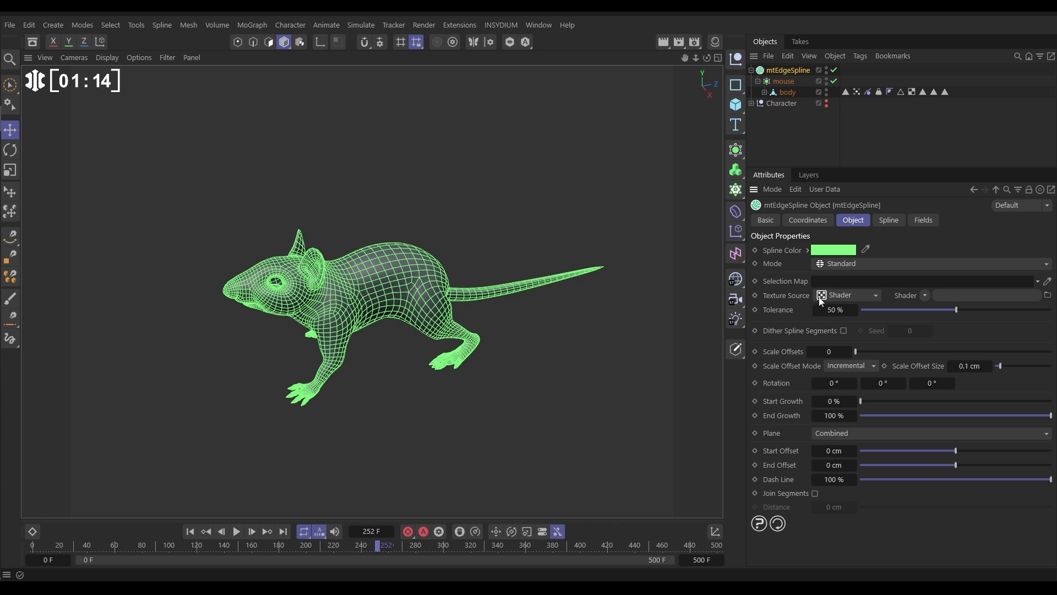
click(839, 264)
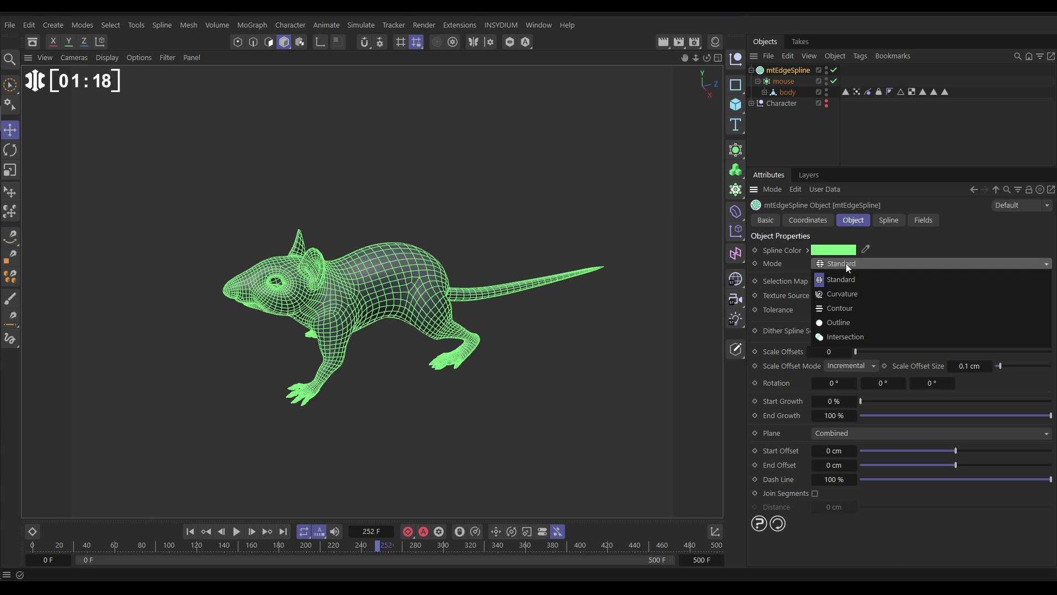
click(844, 294)
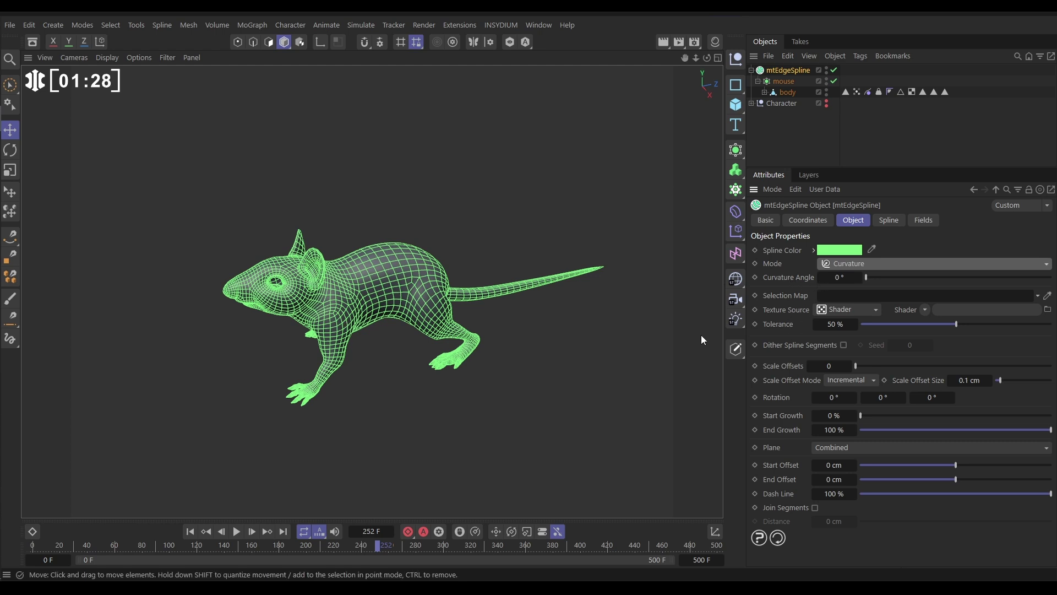
click(874, 277)
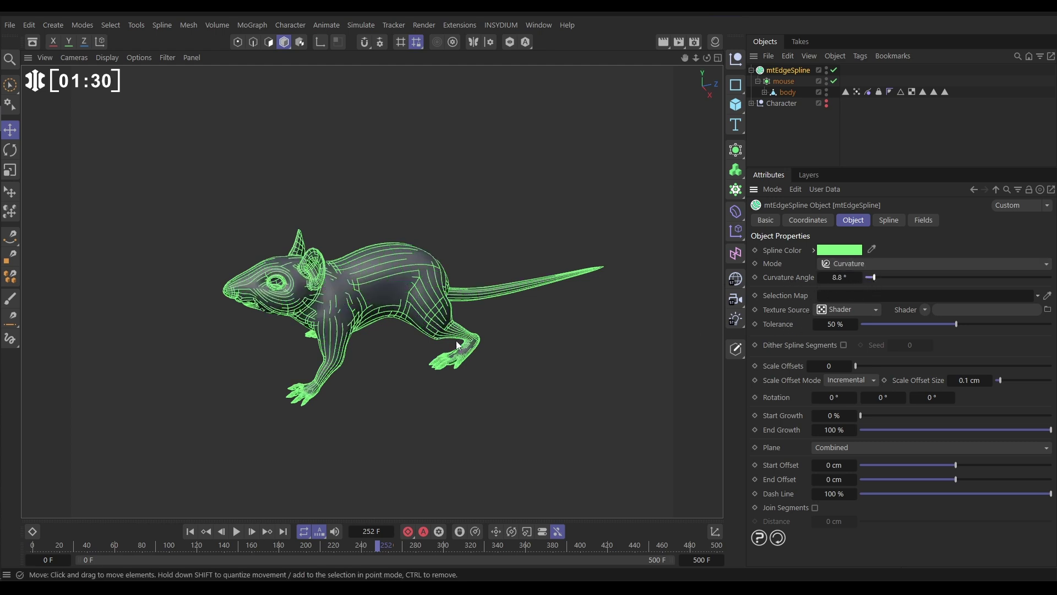
alt+drag(353, 293, 346, 246)
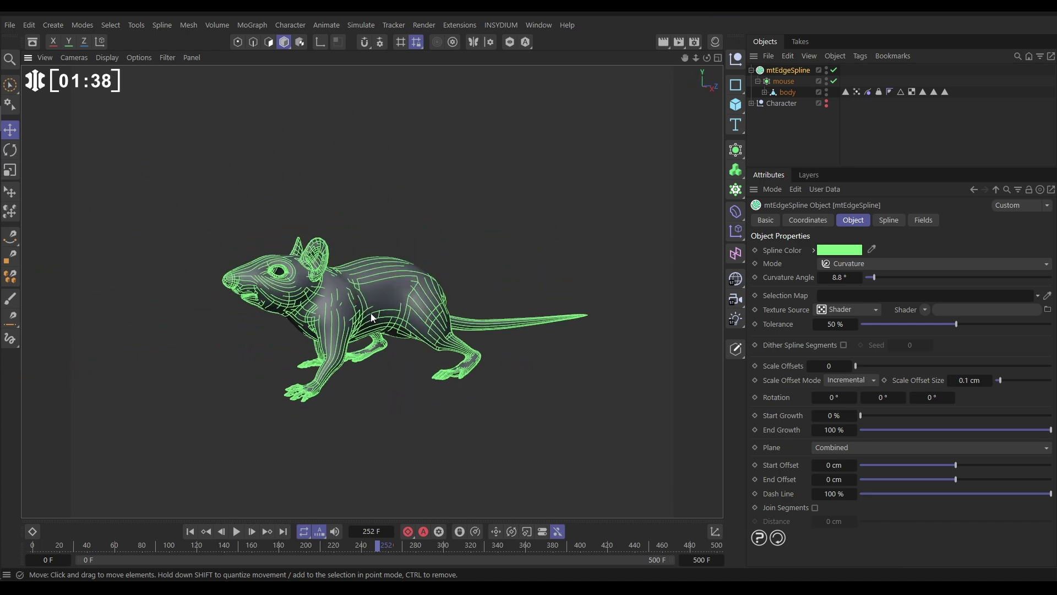
alt+drag(361, 290, 285, 376)
alt+drag(384, 288, 435, 291)
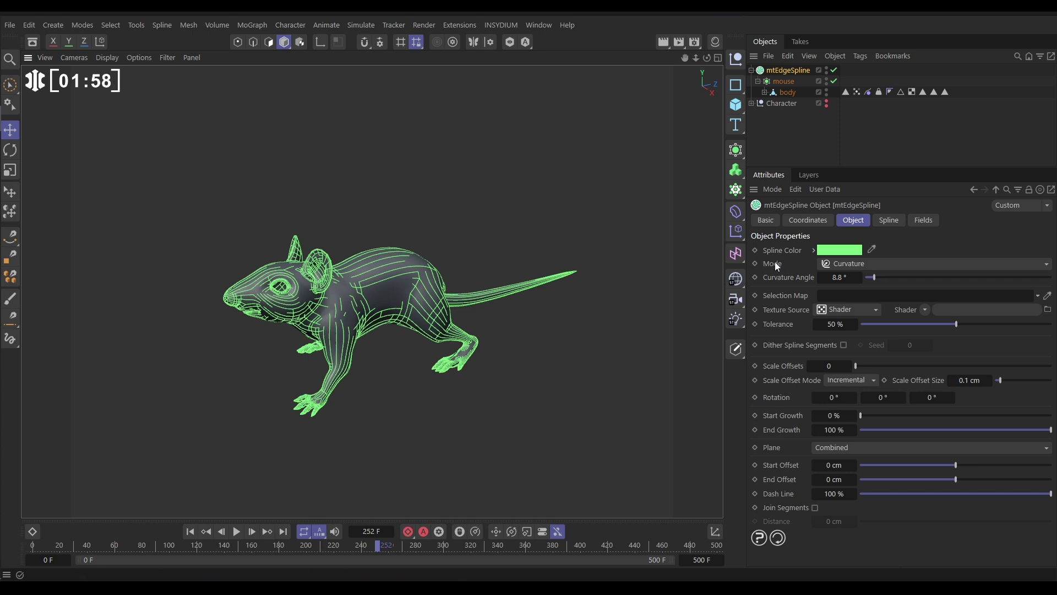
Switch the mtEdgeSpline mode to Outline and view the mouse from front and above
click(852, 263)
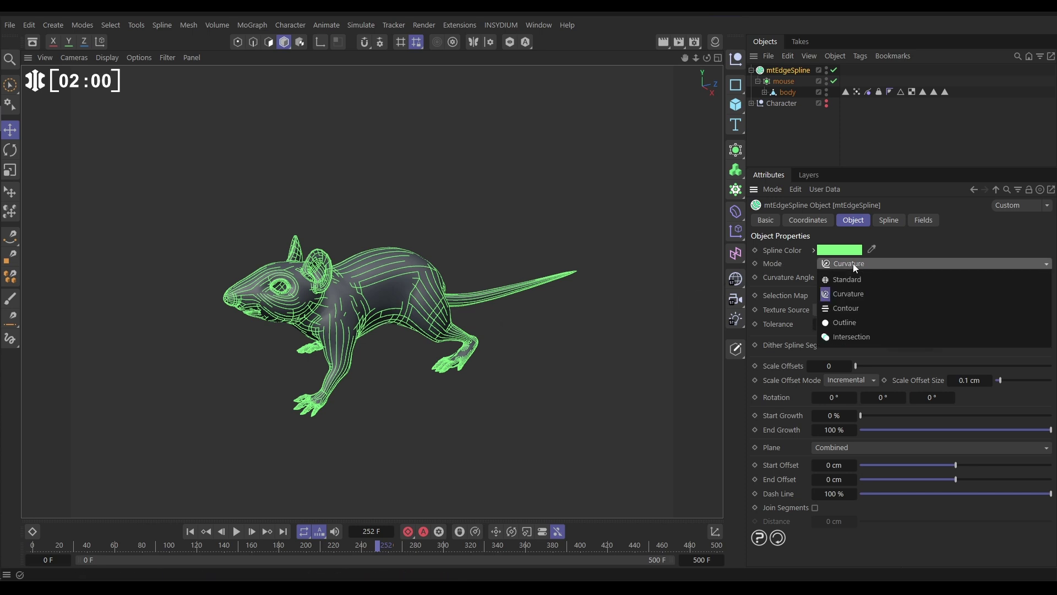
click(849, 323)
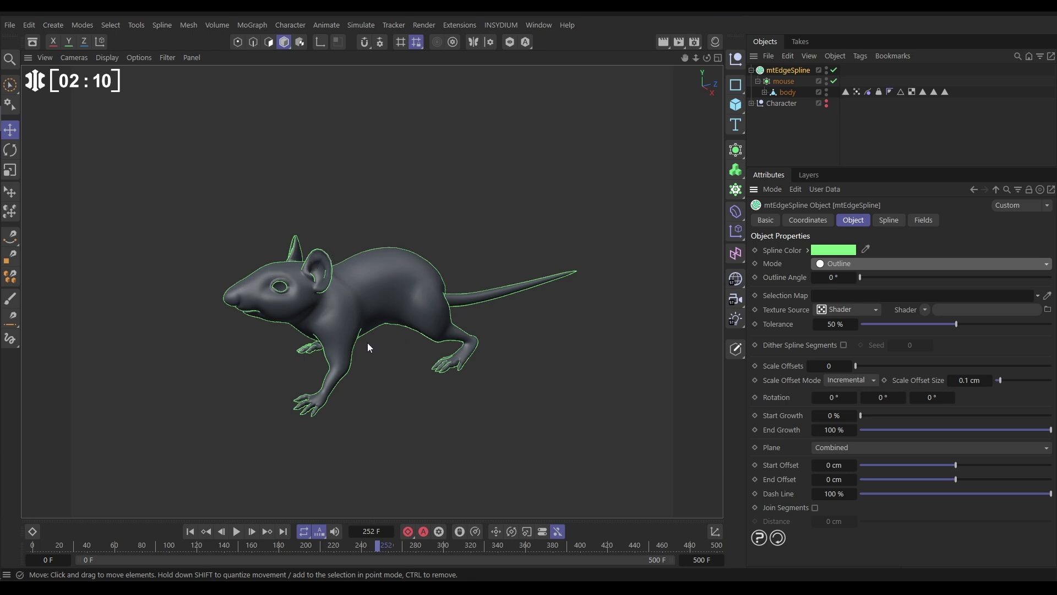
alt+drag(350, 301, 232, 458)
Replay the animation from frame 0, stop at frame 205, and frame the mouse
click(190, 531)
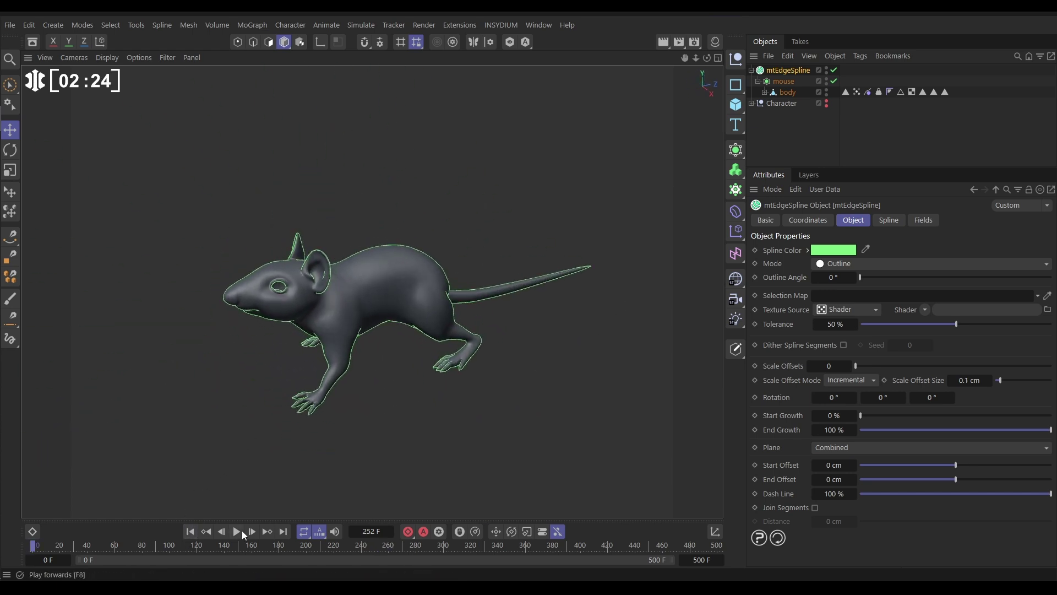
click(236, 531)
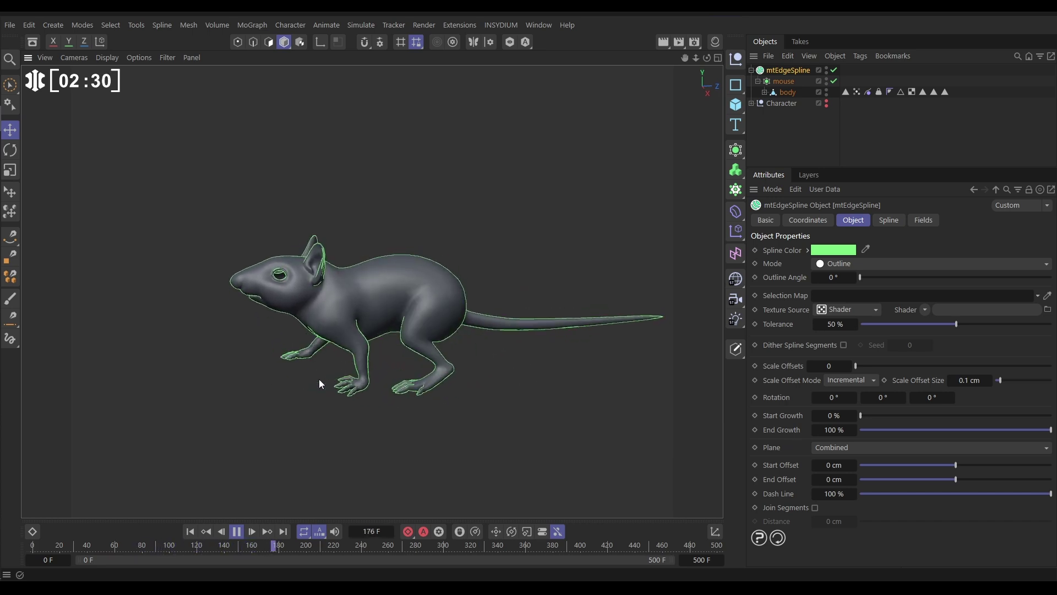
key(F8)
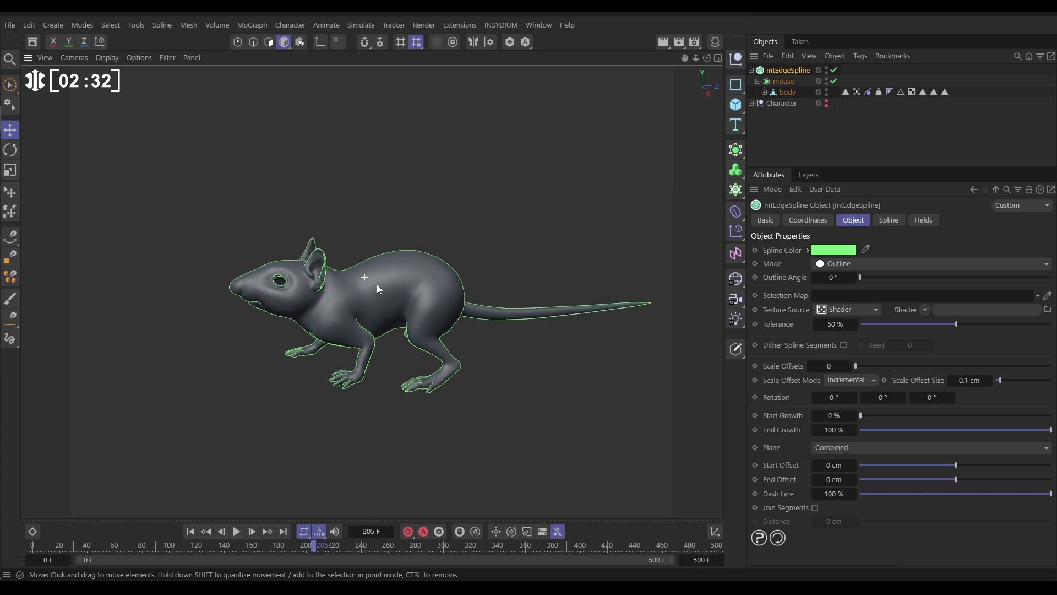
alt+drag(391, 265, 377, 286)
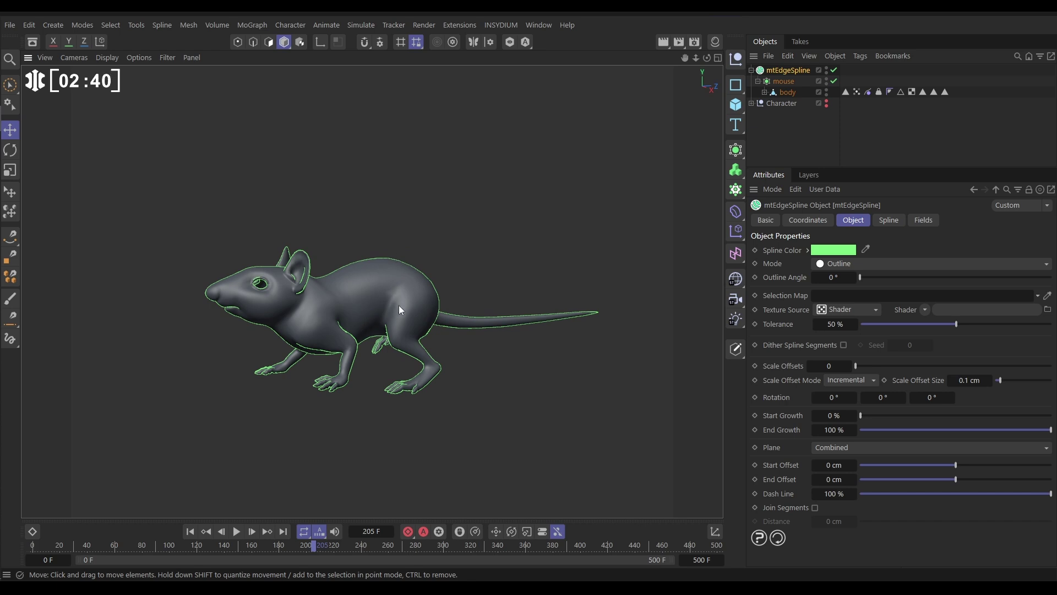
Add a Sky object with a custom white display colour
click(736, 279)
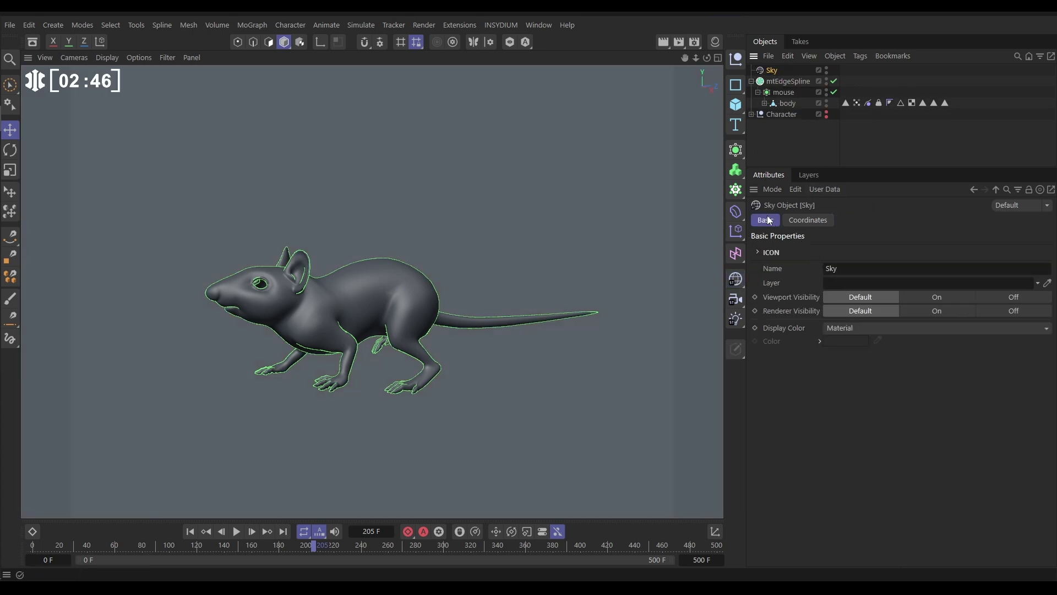
click(831, 329)
click(853, 386)
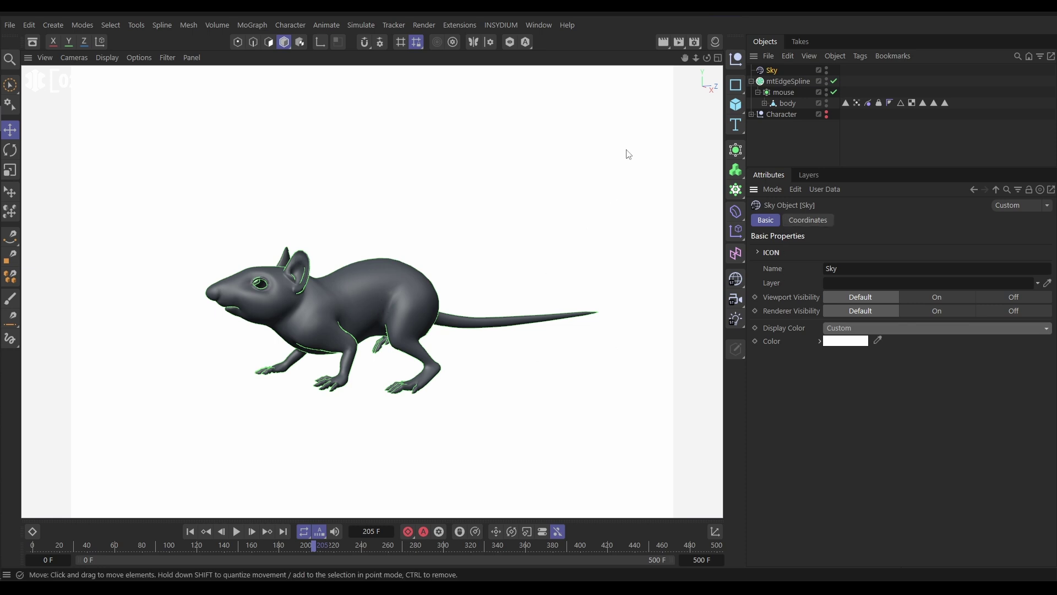
Apply the white Mat material to the mouse object
click(715, 42)
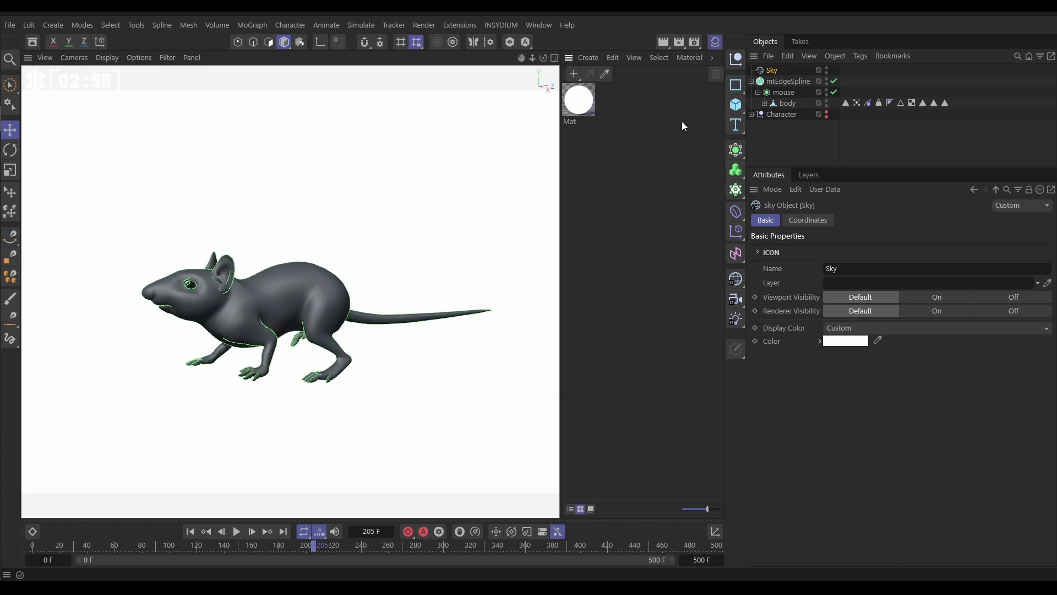
click(581, 106)
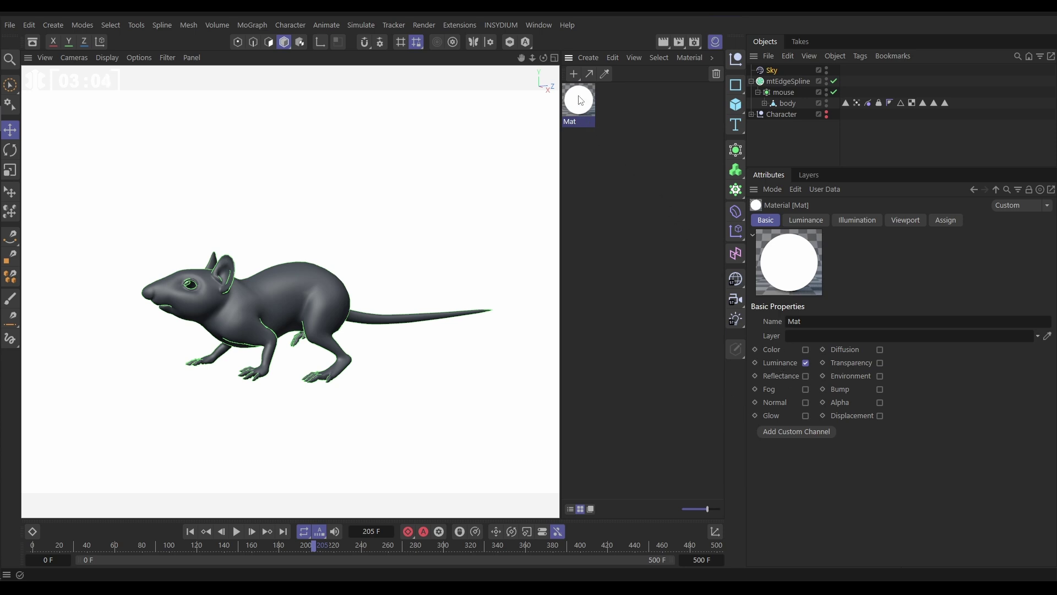
drag(786, 100, 785, 92)
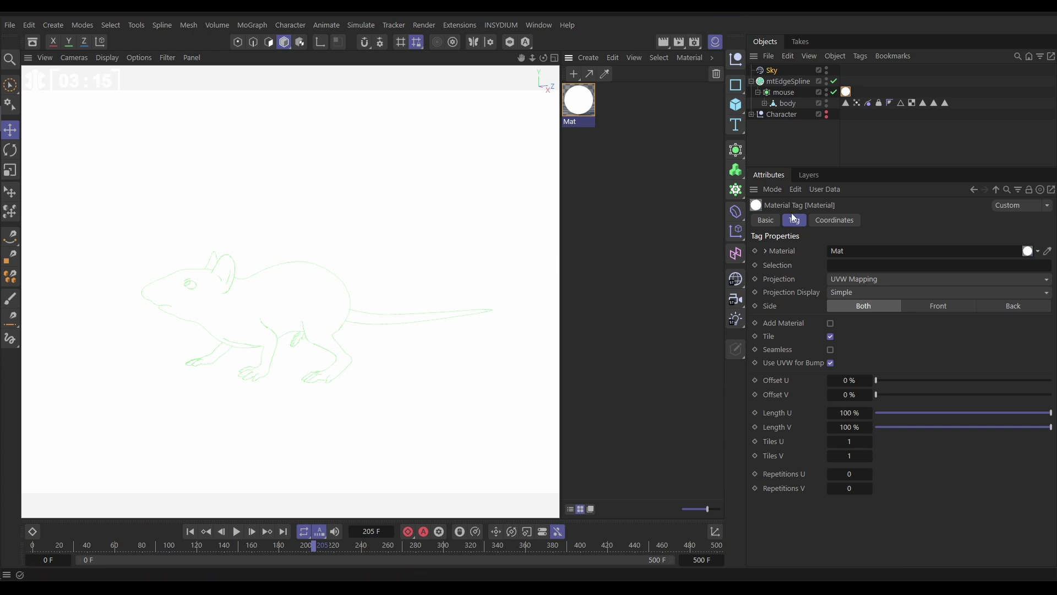
Set the mtEdgeSpline spline colour to dark grey
click(787, 81)
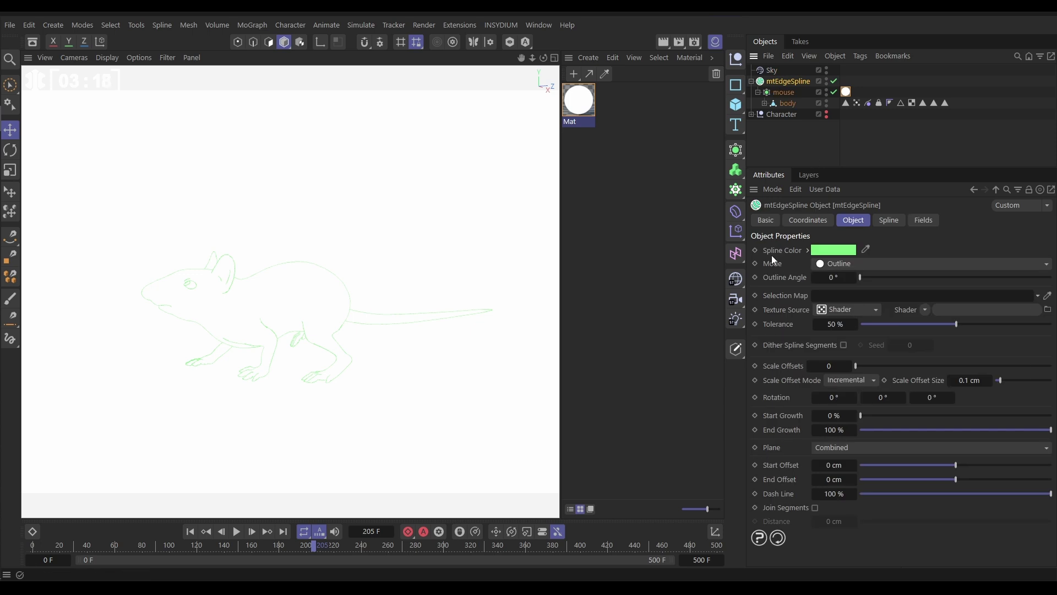
drag(755, 365, 725, 378)
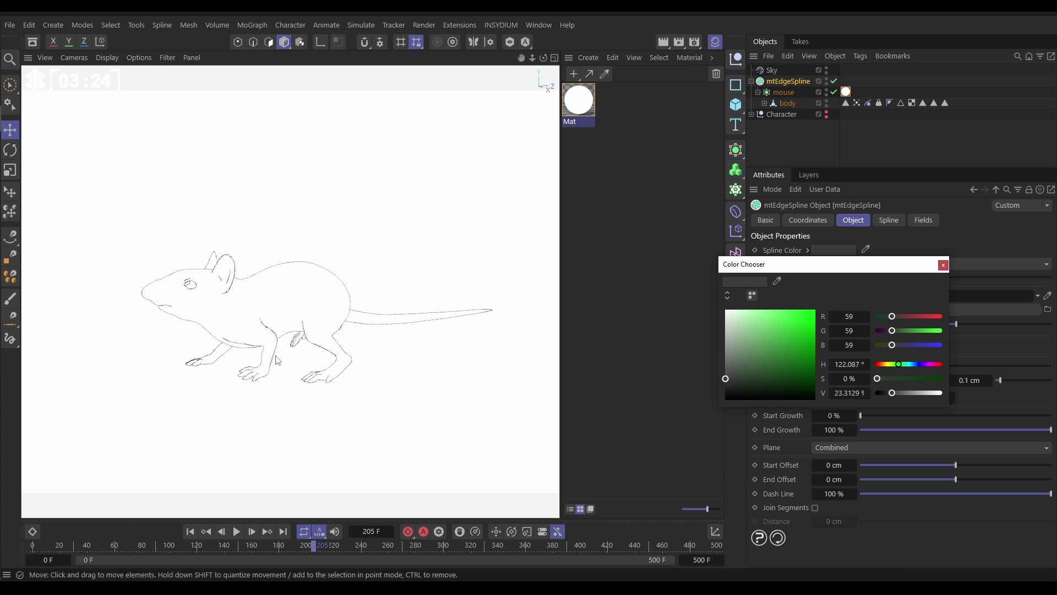
click(943, 265)
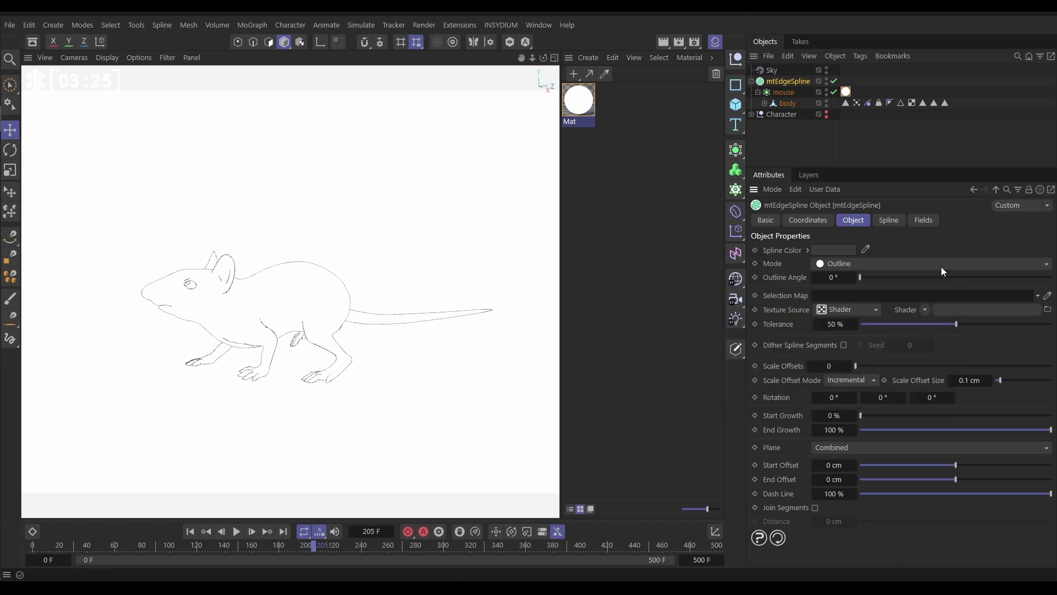
Replay and pause the animation, then raise the Outline Angle to 12°
click(192, 531)
click(237, 532)
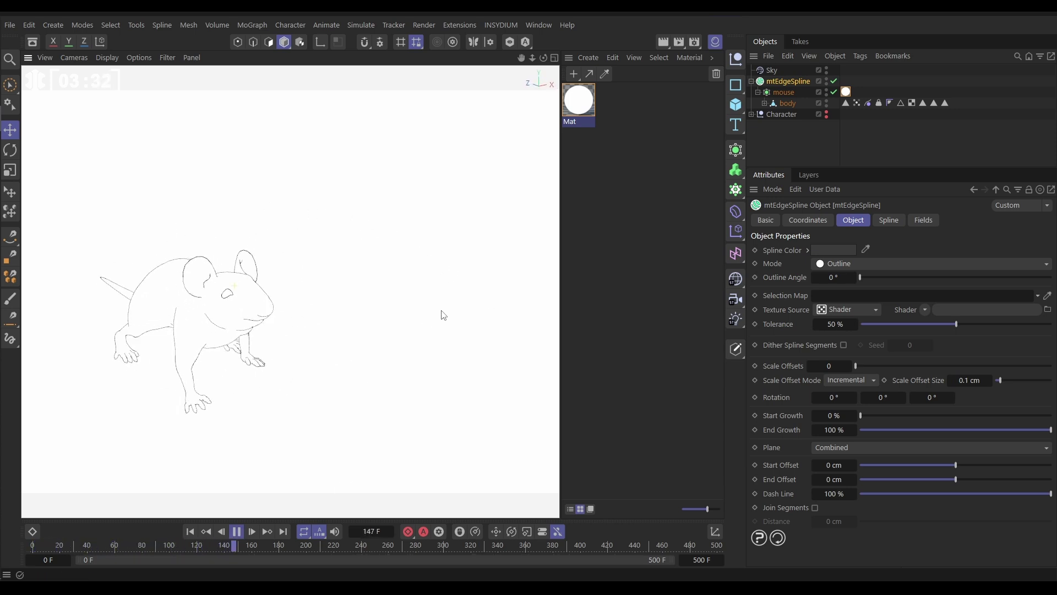
alt+drag(466, 295, 308, 287)
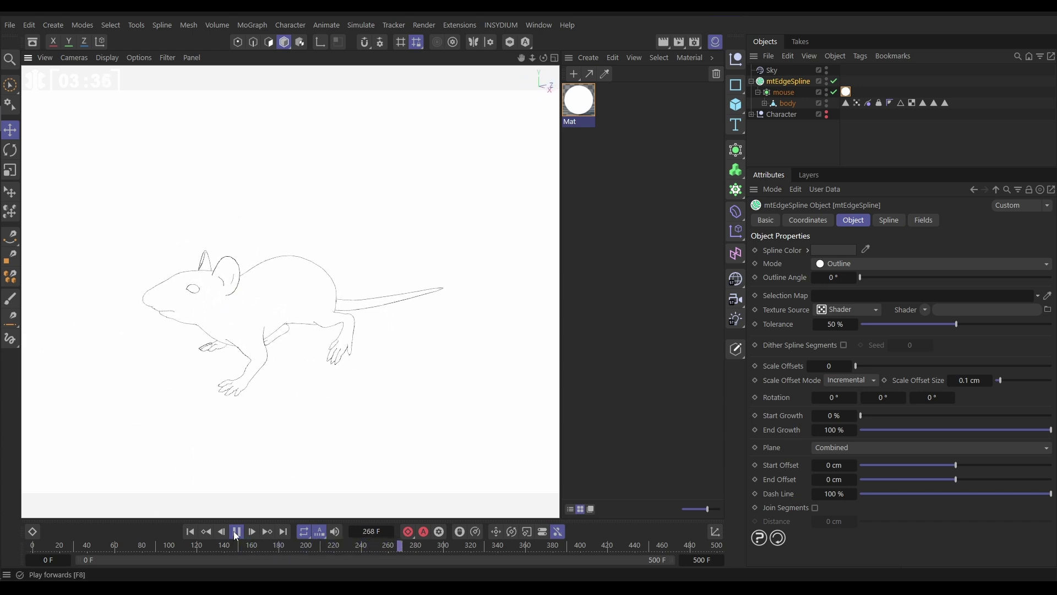
click(236, 532)
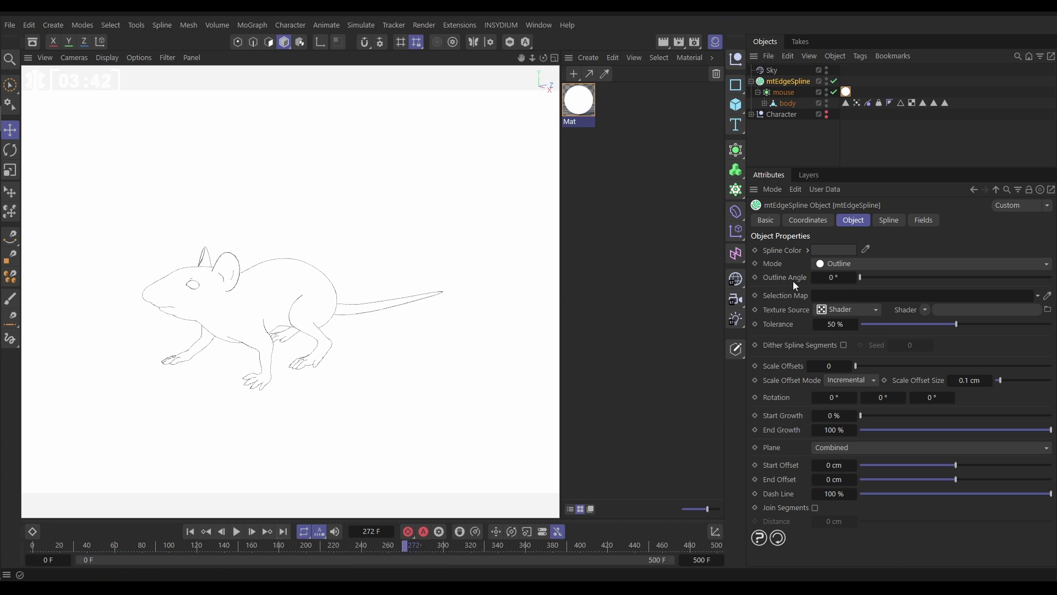
drag(867, 278, 885, 277)
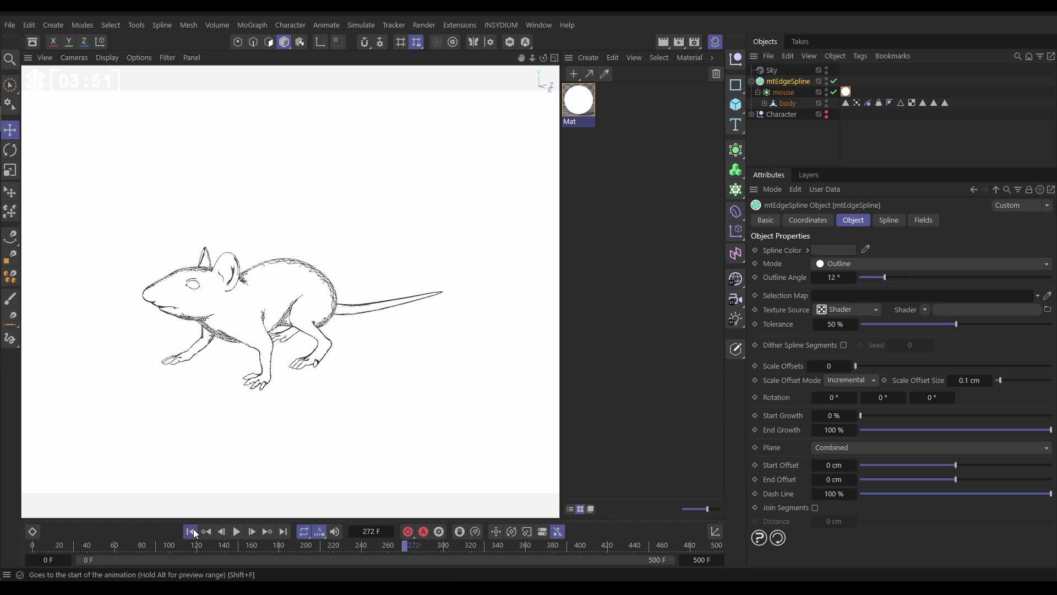
Replay the animation, stop at frame 139, and zoom in on the mouse
click(190, 531)
click(236, 531)
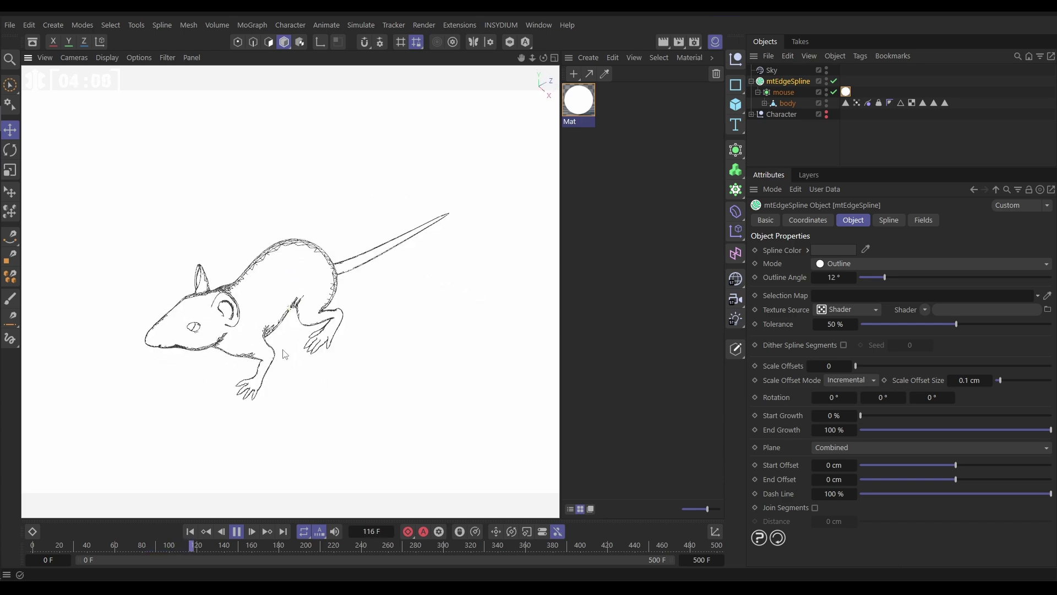
key(space)
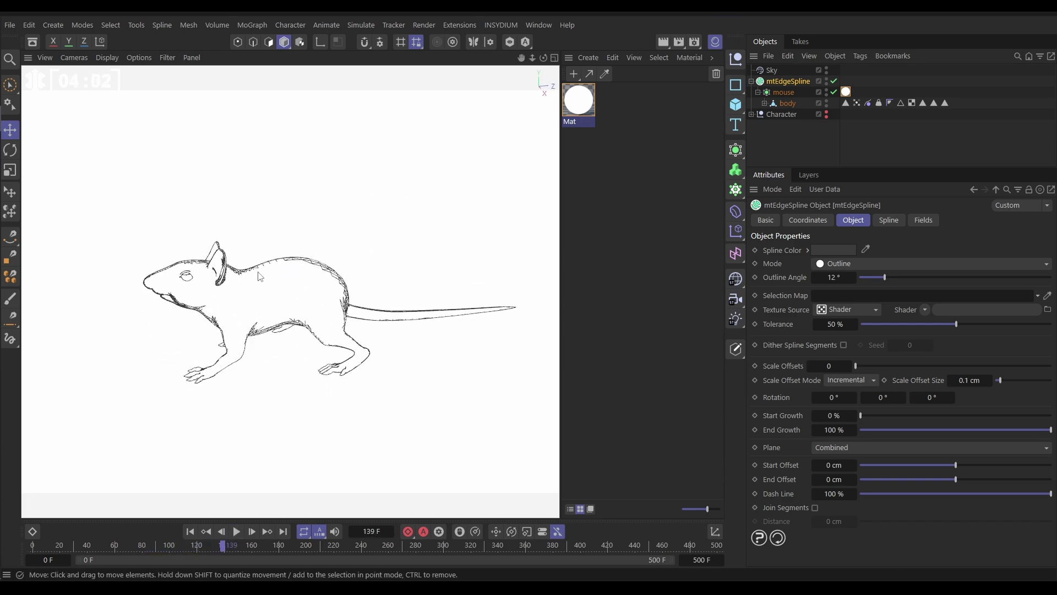
scroll(266, 276, up, 3)
alt+drag(302, 315, 315, 276)
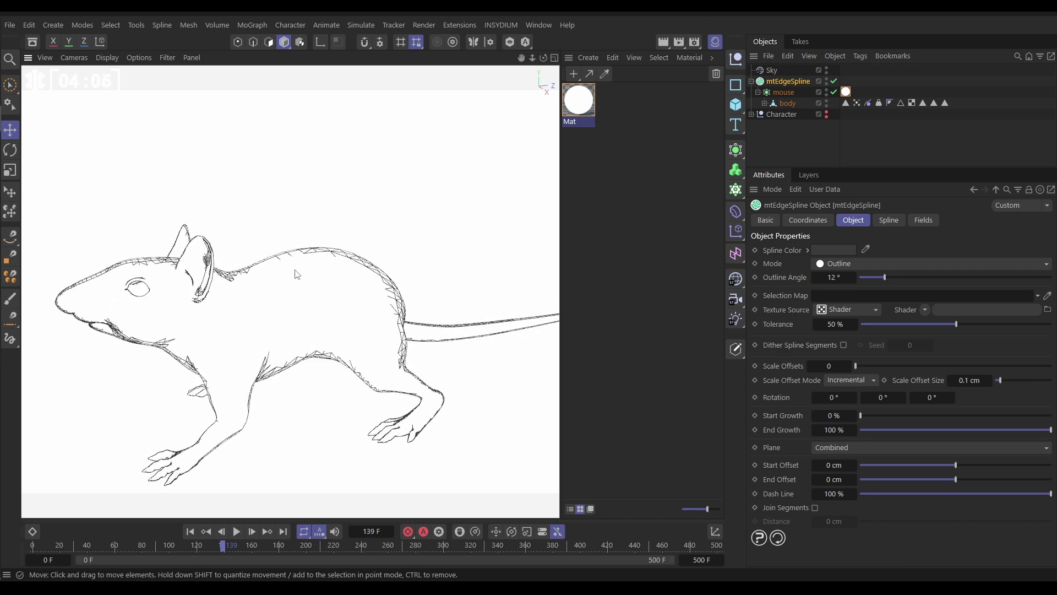
Set Outline Angle to 21° and Start Offset to 0.05 cm, then replay from the start
drag(890, 280, 908, 283)
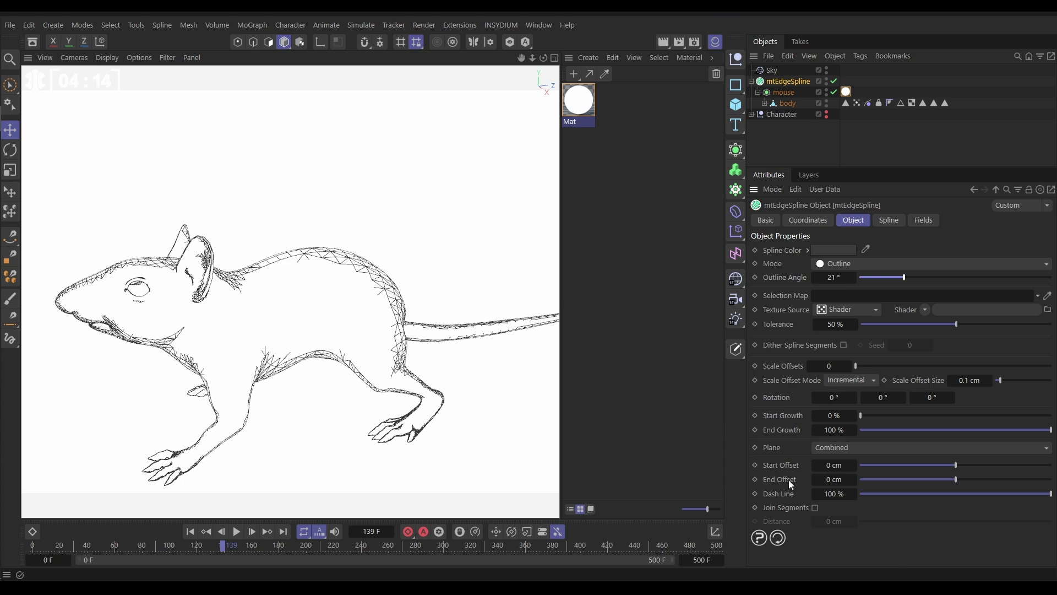
click(834, 466)
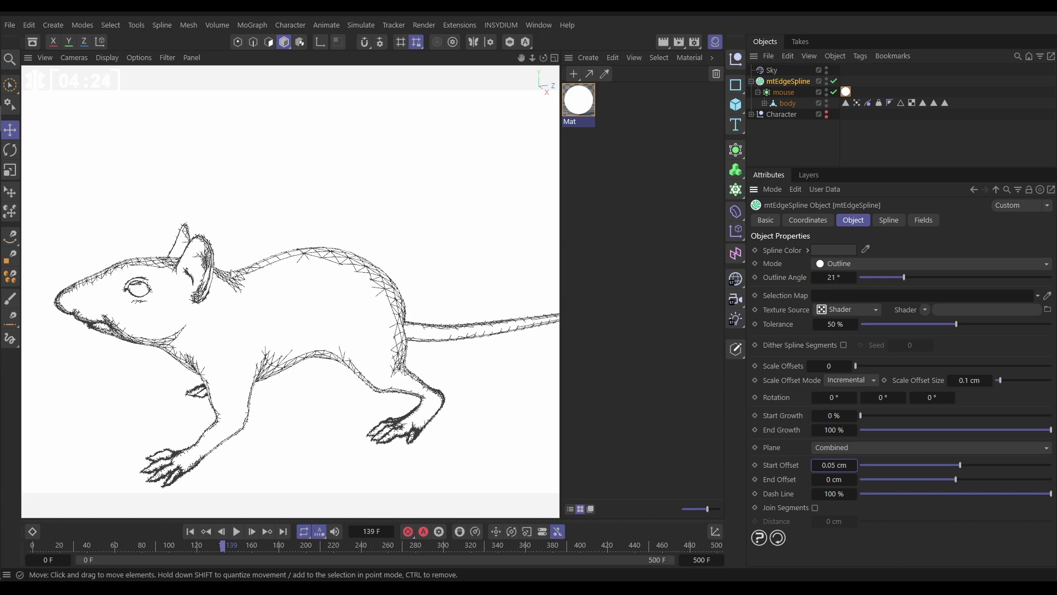
click(190, 531)
click(237, 532)
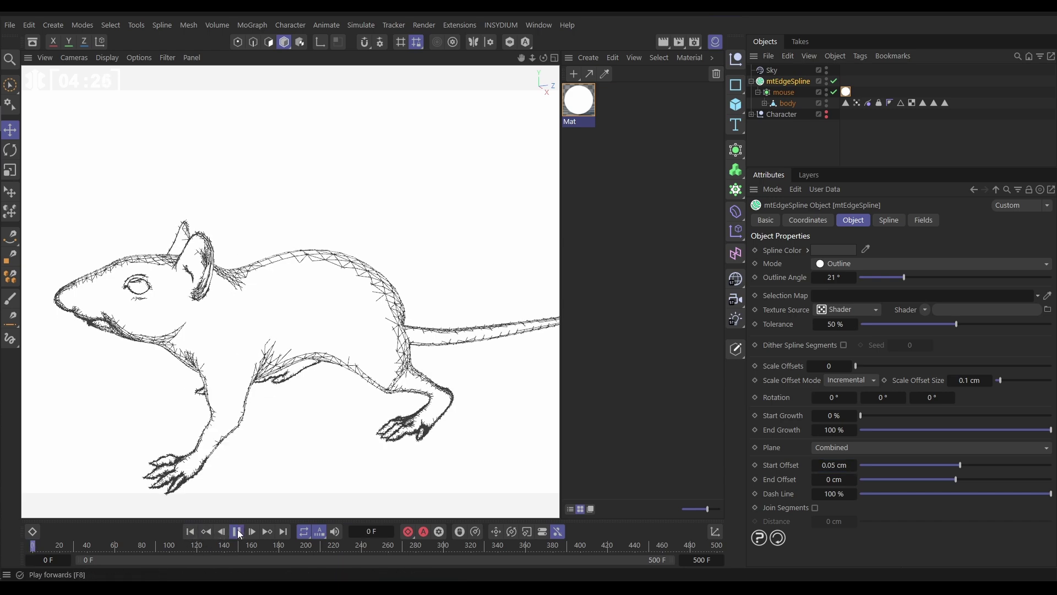